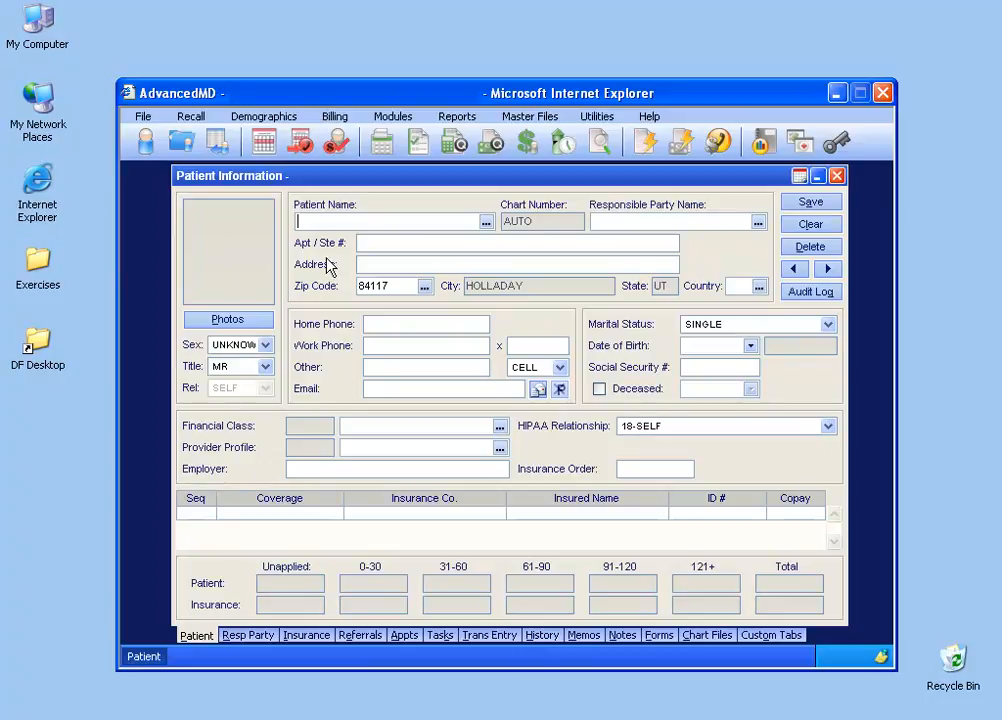
Step: Enter the new patient's last and first name as LAST,FIRST in Patient Name
type("HEFERNEN,KARI")
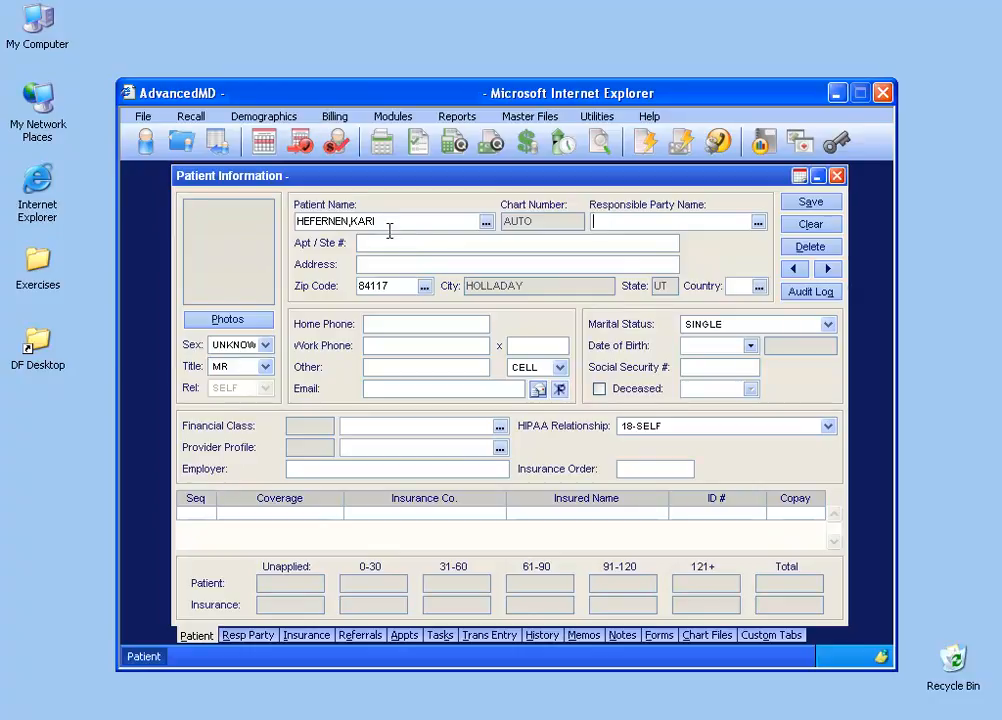
key("Tab")
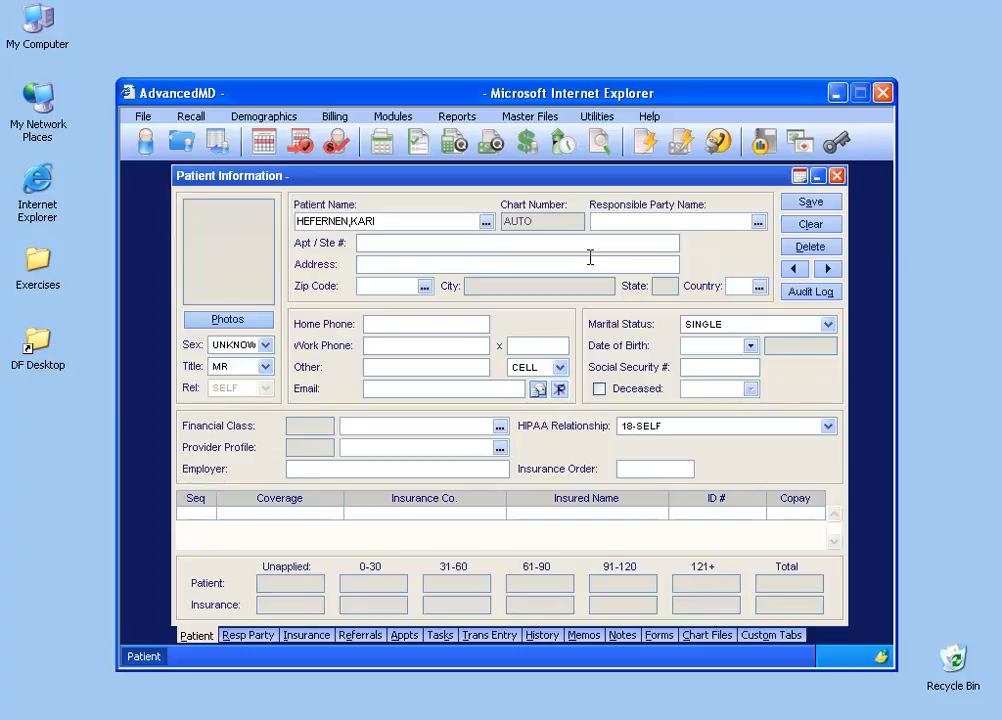
Step: Replace the SELF responsible party with a family member's name in LAST,FIRST form
type("SELF")
key("Tab")
left_click(605, 223)
type("HEFERNEN,DOUG")
key("Tab")
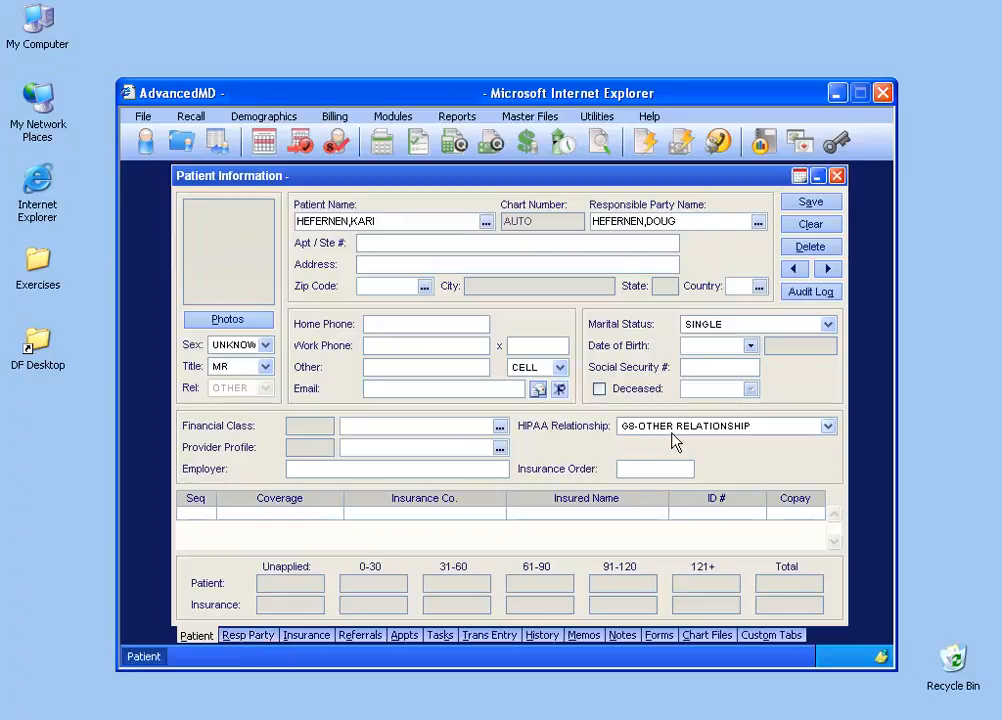
Step: Choose 01-SPOUSE as the HIPAA relationship to the responsible party
left_click(829, 427)
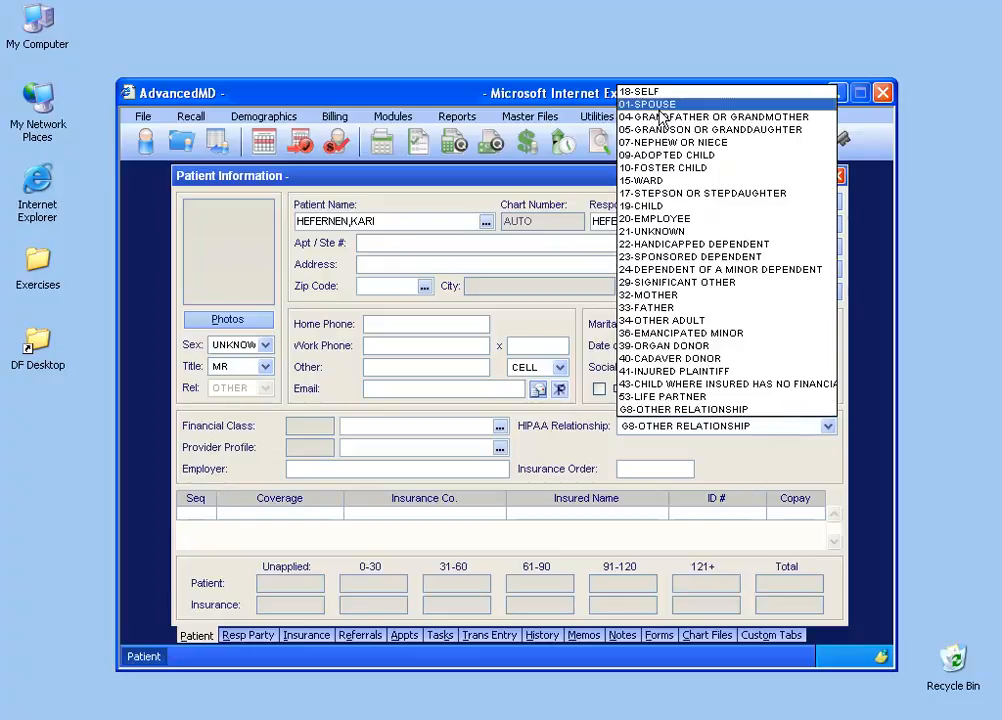
left_click(690, 104)
key("Tab")
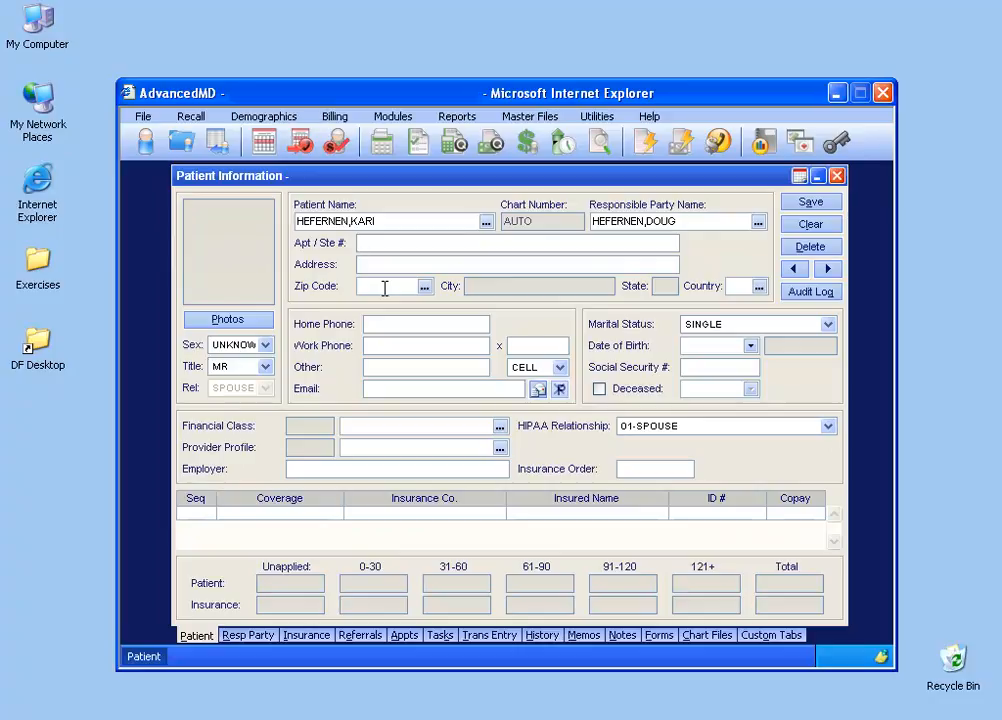
Step: Enter the patient's suite, street address and zip code, picking the Sandy, UT match
type("STE")
key("BackSpace")
key("BackSpace")
key("BackSpace")
type("CT ")
type("123")
type("1234 MY WA")
type("Y")
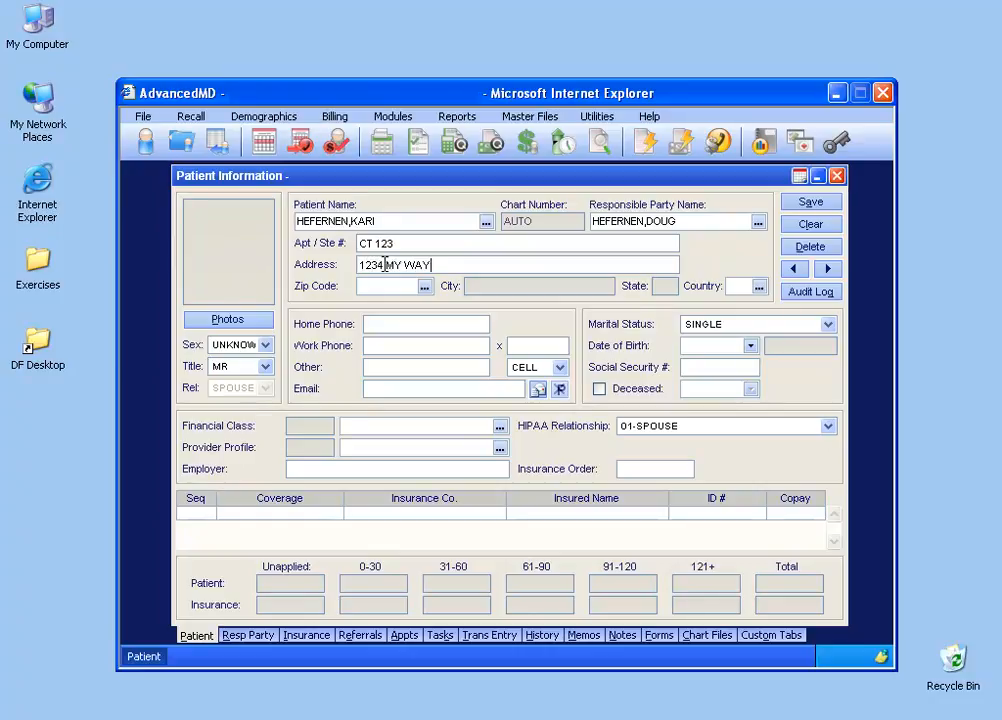
type("84093")
key("Tab")
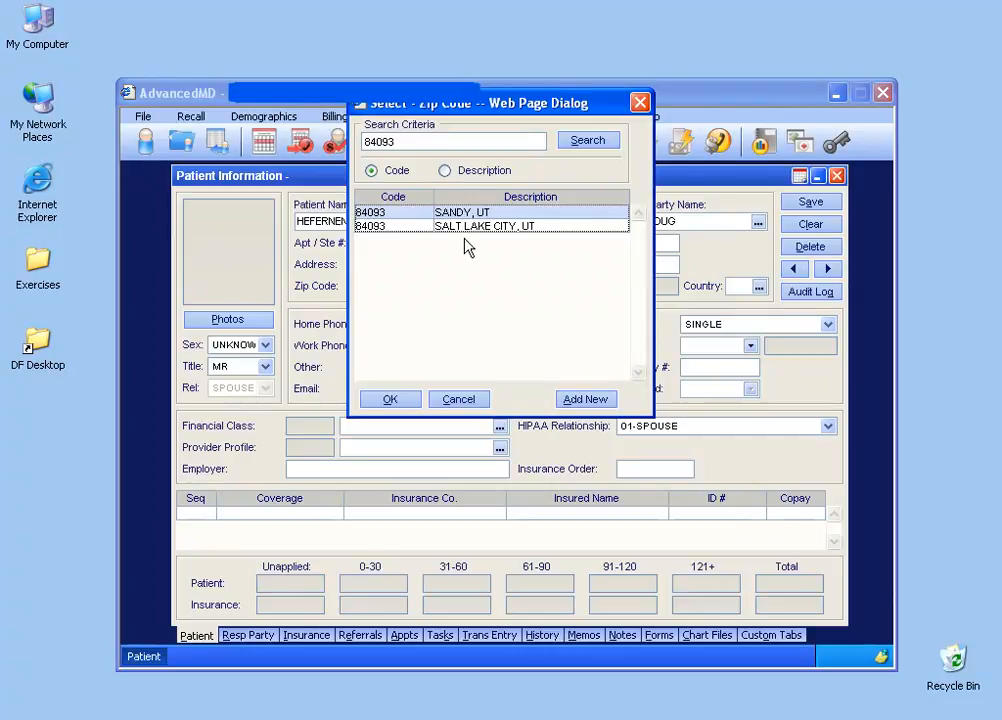
double_click(414, 213)
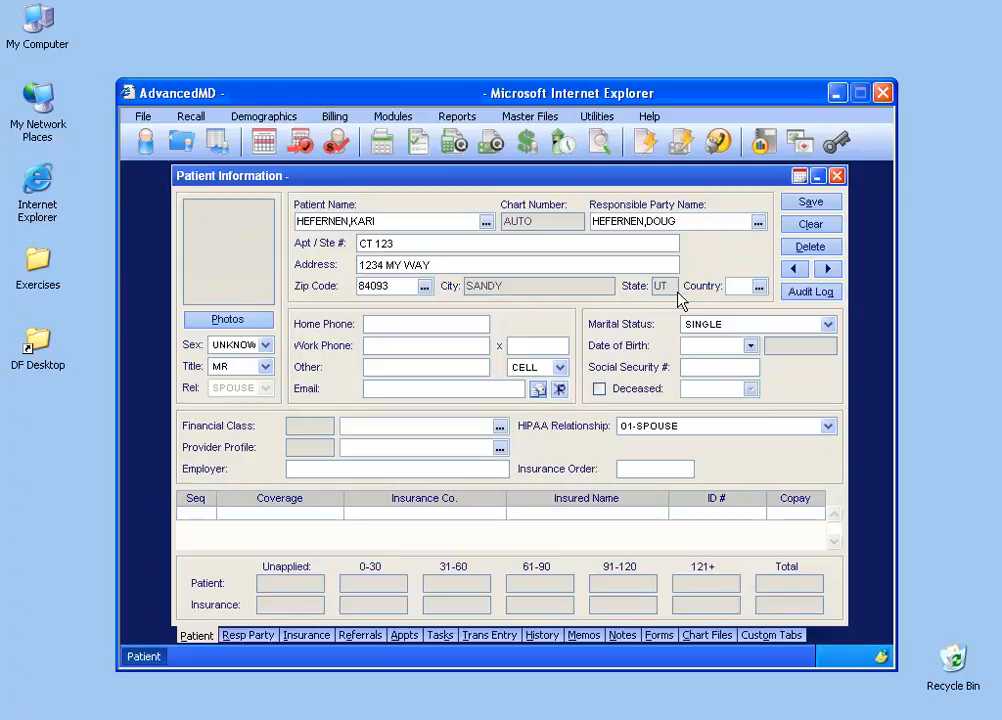
Step: Enter the patient's home phone number in the Home Phone field
left_click(409, 324)
type("801) 5551234")
key("Tab")
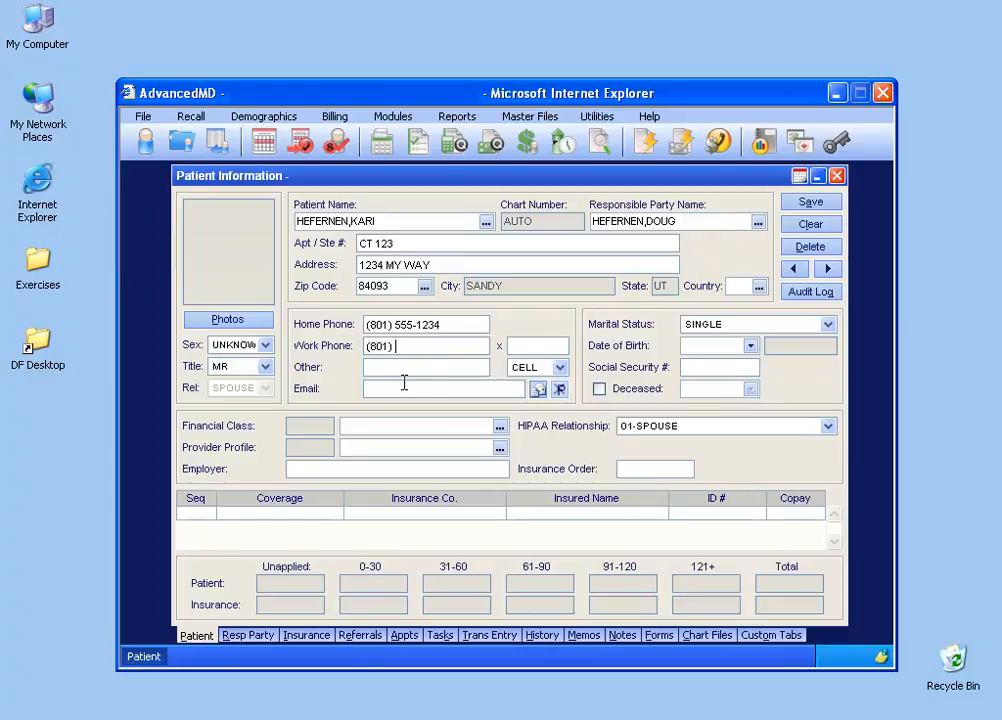
Step: Set sex to FEMALE, title to MRS and marital status to MARRIED
left_click(266, 344)
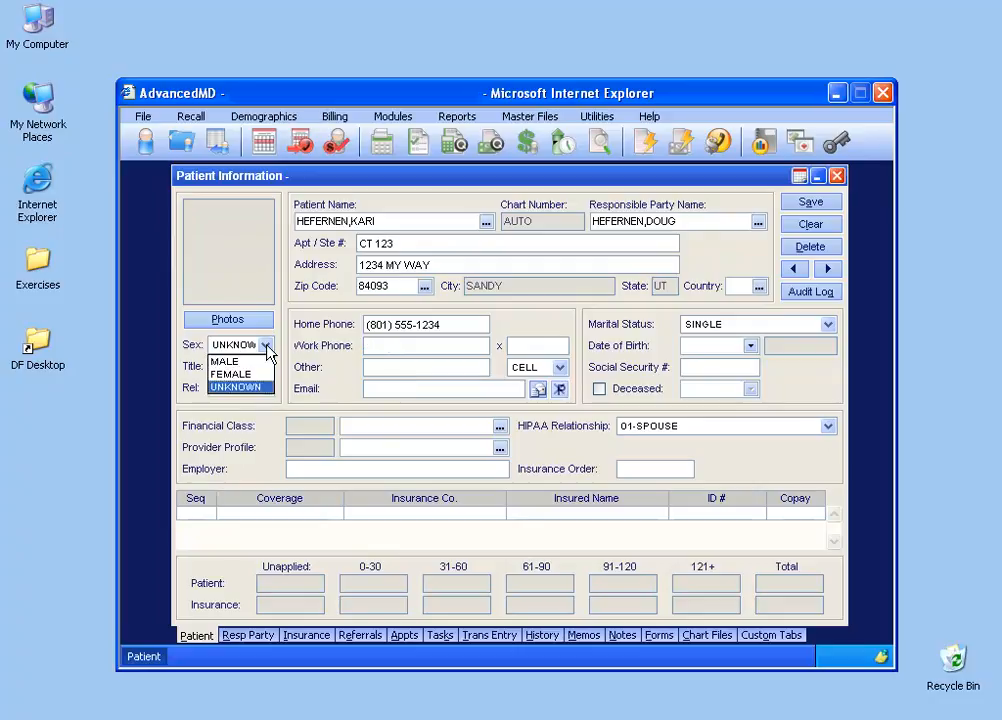
left_click(258, 374)
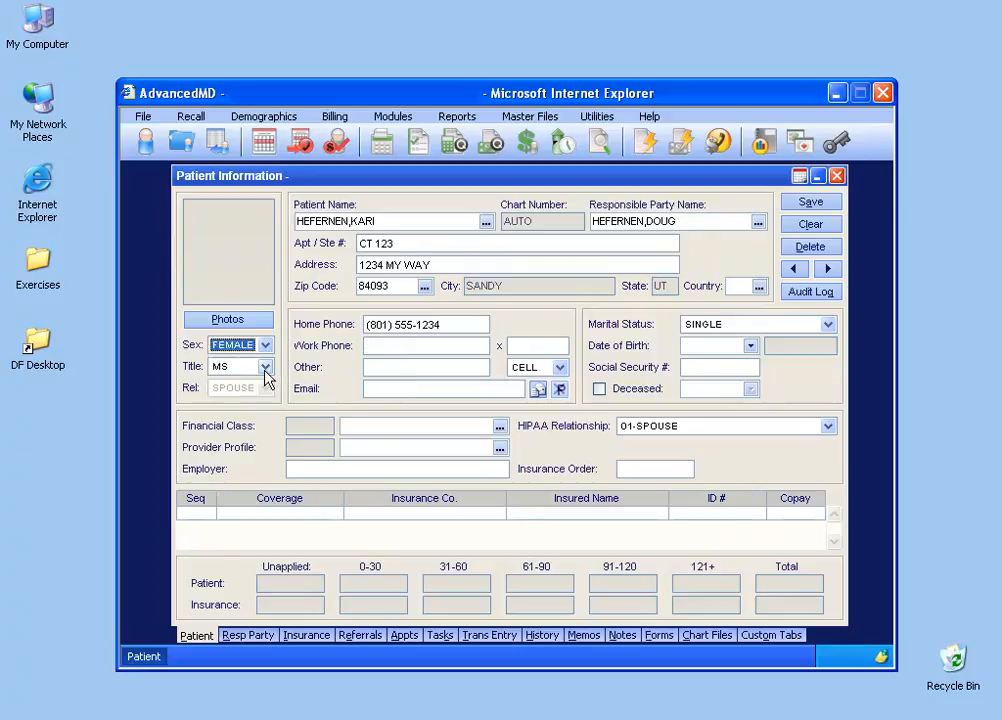
left_click(266, 367)
left_click(258, 396)
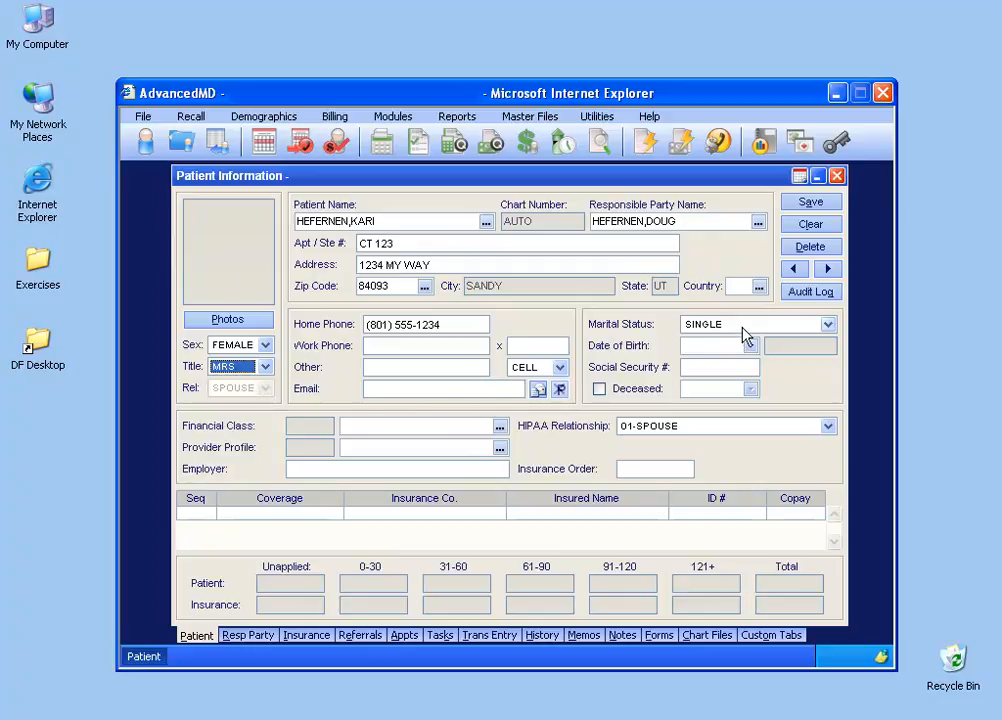
left_click(827, 324)
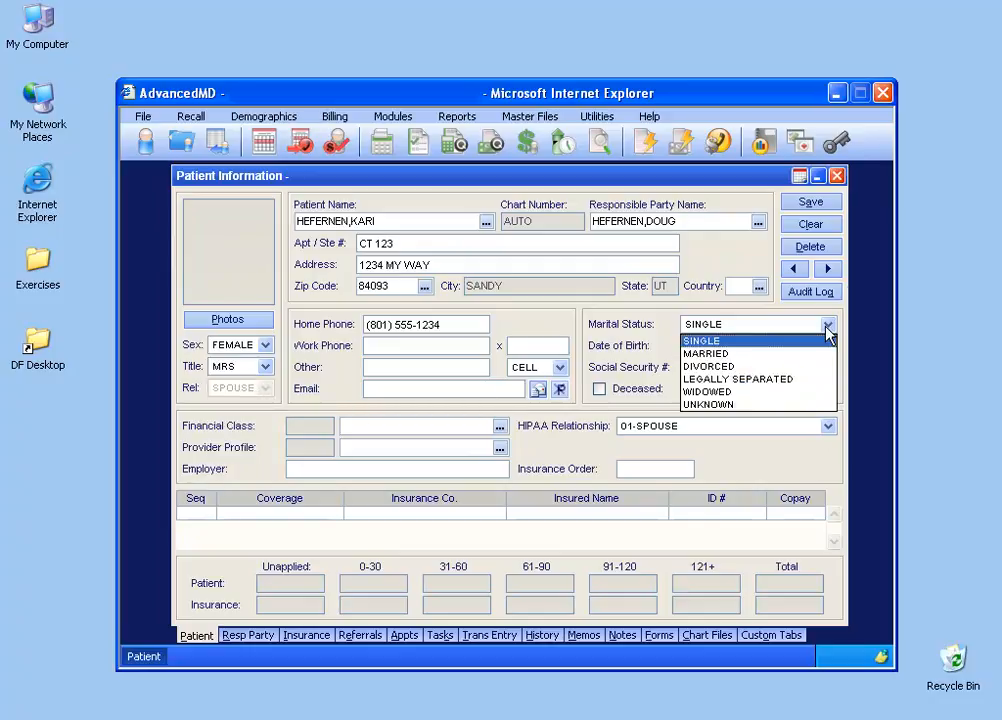
left_click(811, 354)
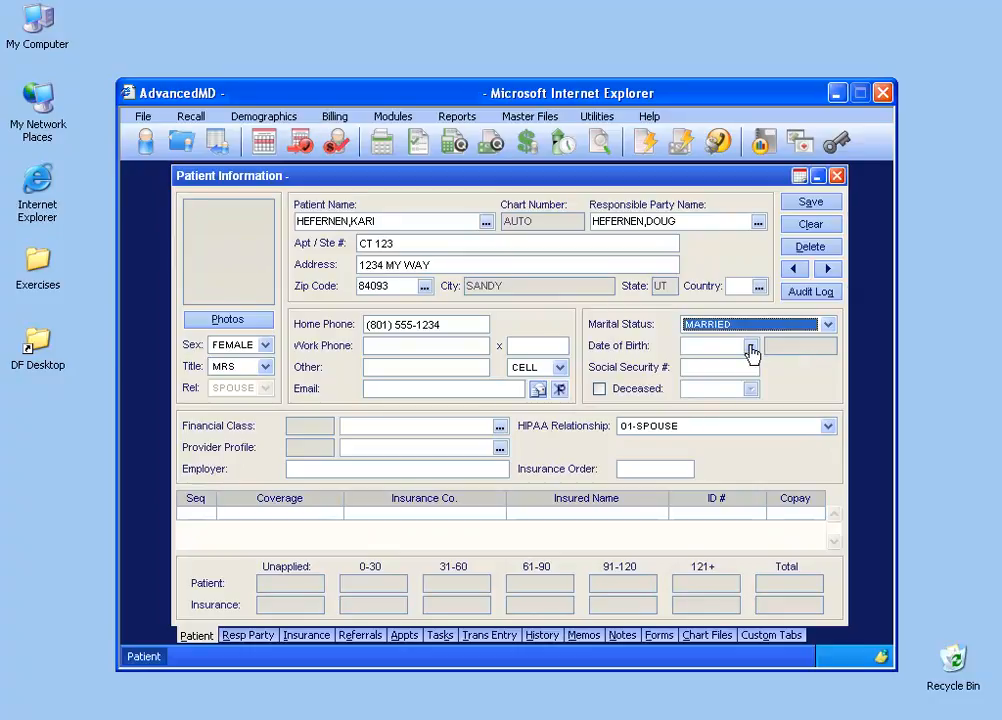
left_click(750, 347)
left_click(810, 367)
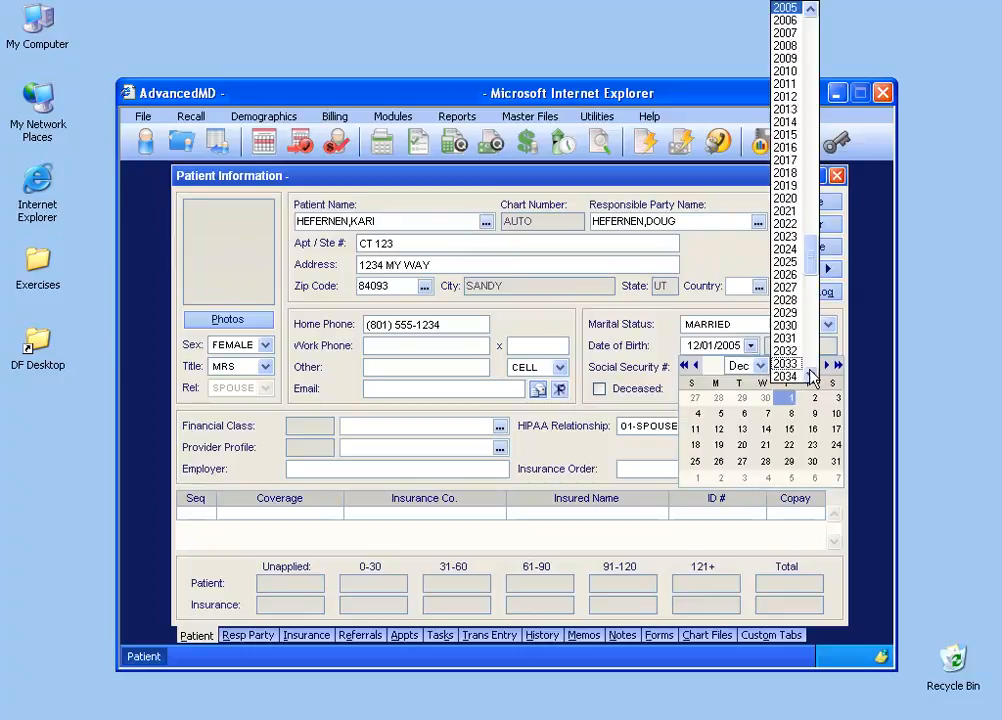
left_click_drag(810, 263, 812, 195)
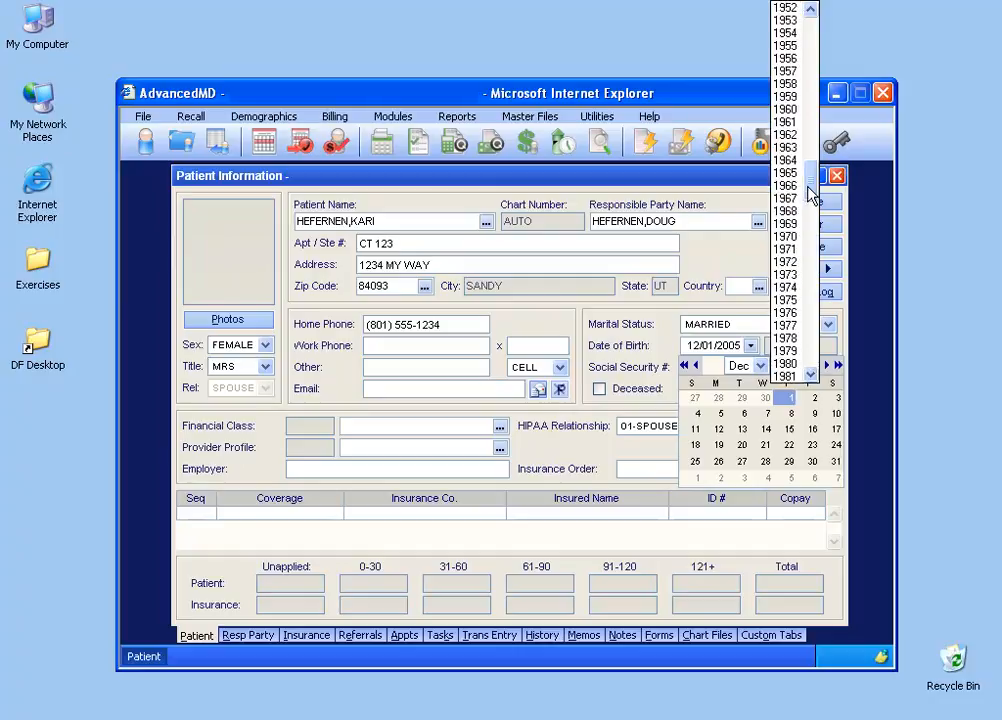
left_click(786, 186)
left_click(760, 366)
left_click(756, 409)
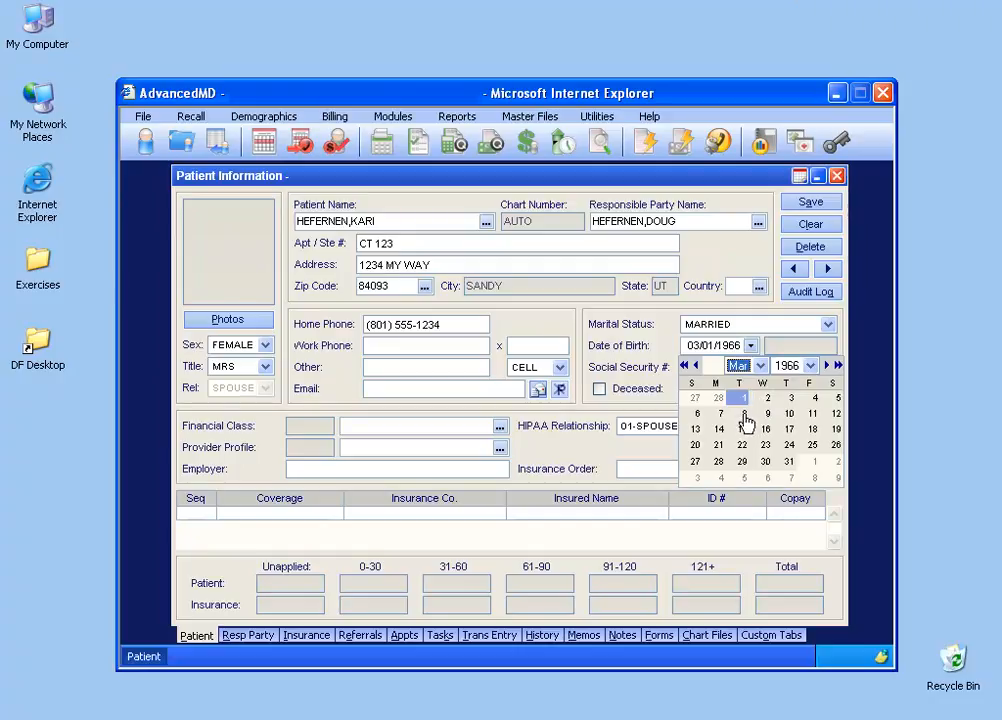
left_click(745, 415)
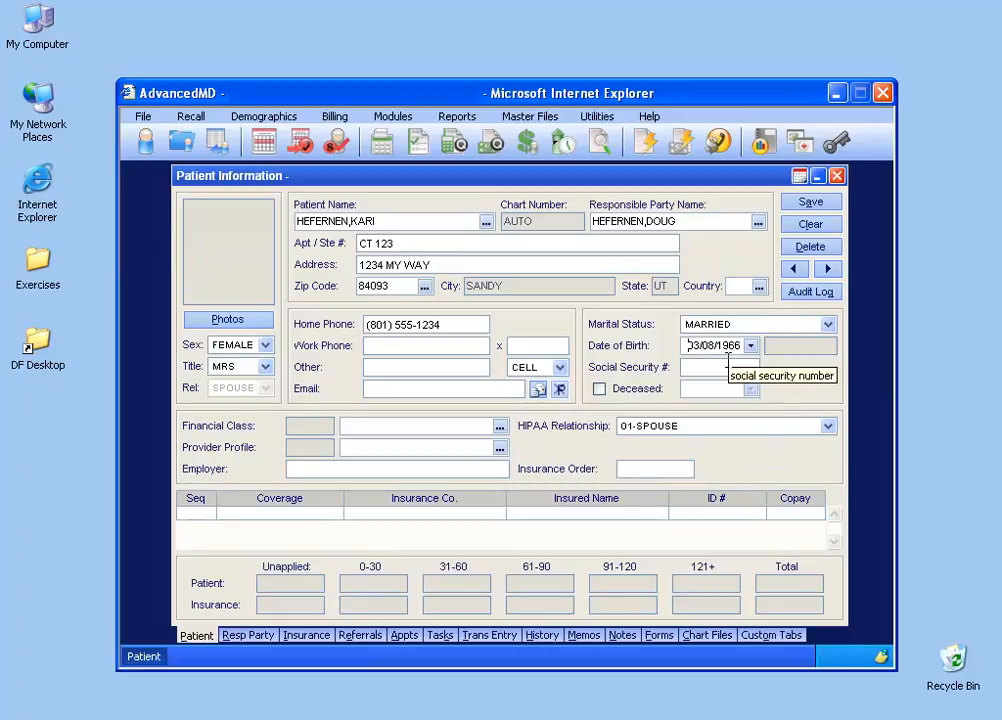
left_click(729, 366)
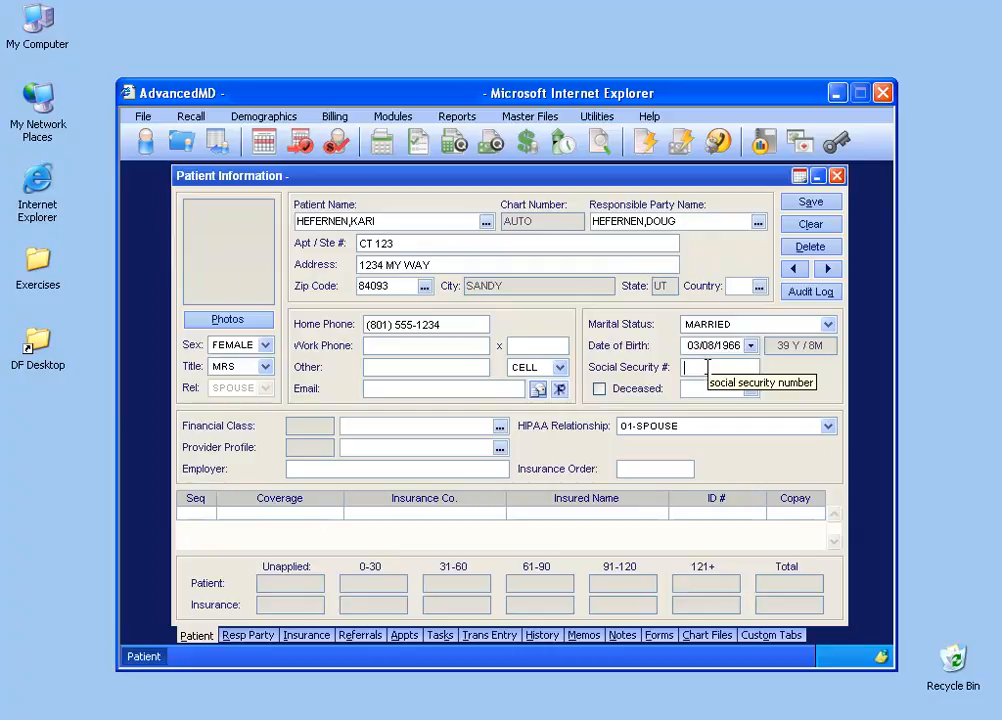
Step: Enter the patient's social security number and leave Deceased unchecked
type("456654512")
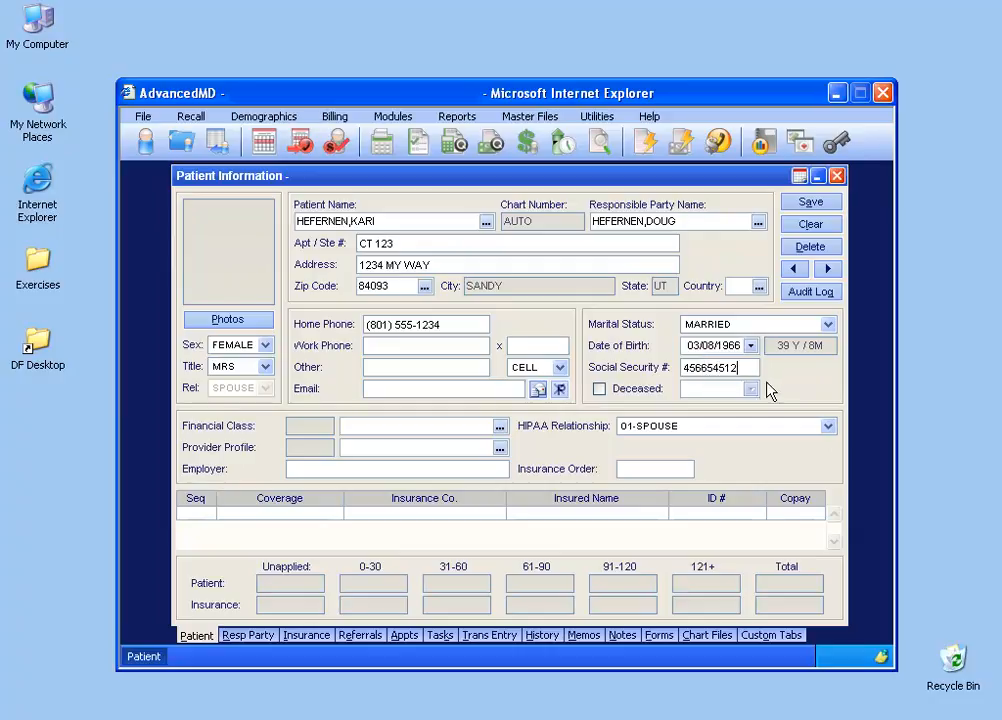
key("Tab")
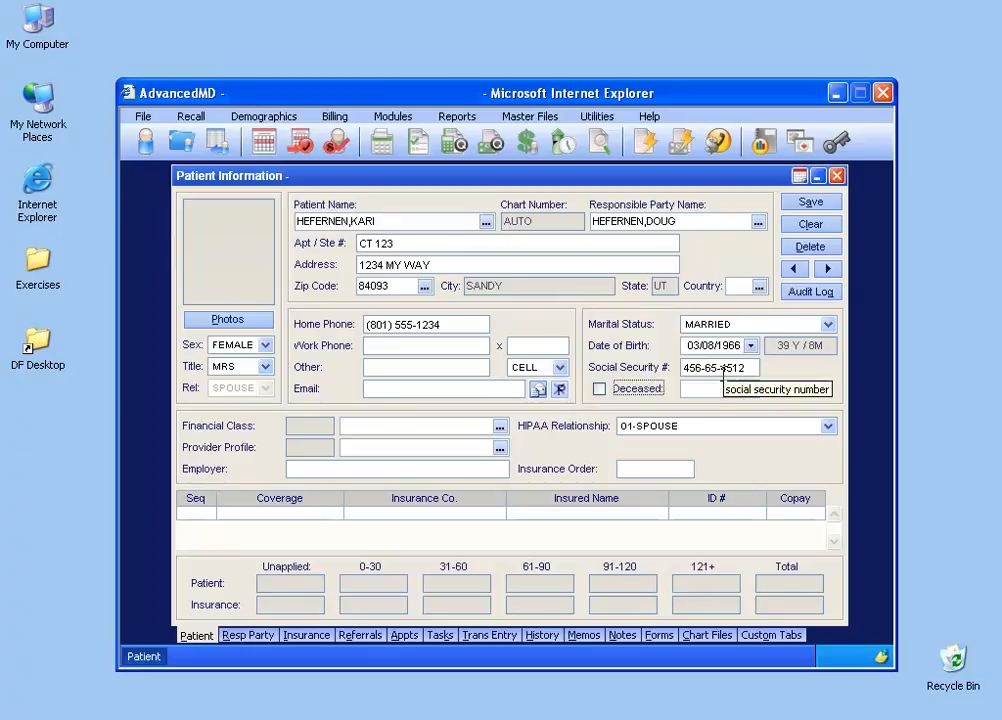
key("Tab")
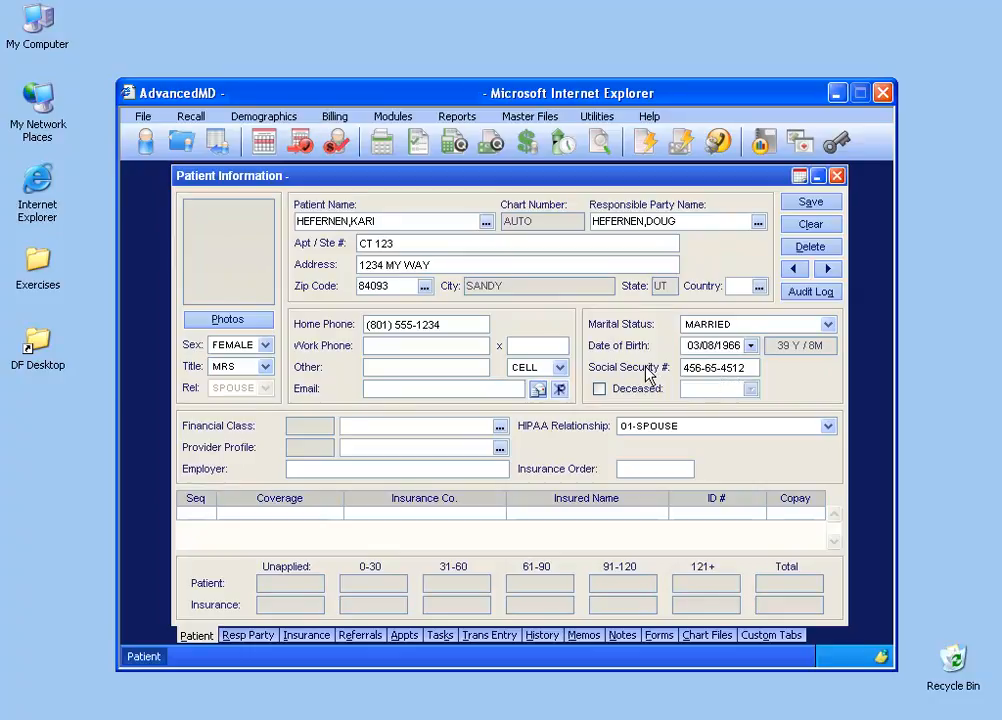
left_click(599, 389)
left_click(599, 389)
Step: Choose MC – MEDICARE as the financial class from the selection list
left_click(500, 428)
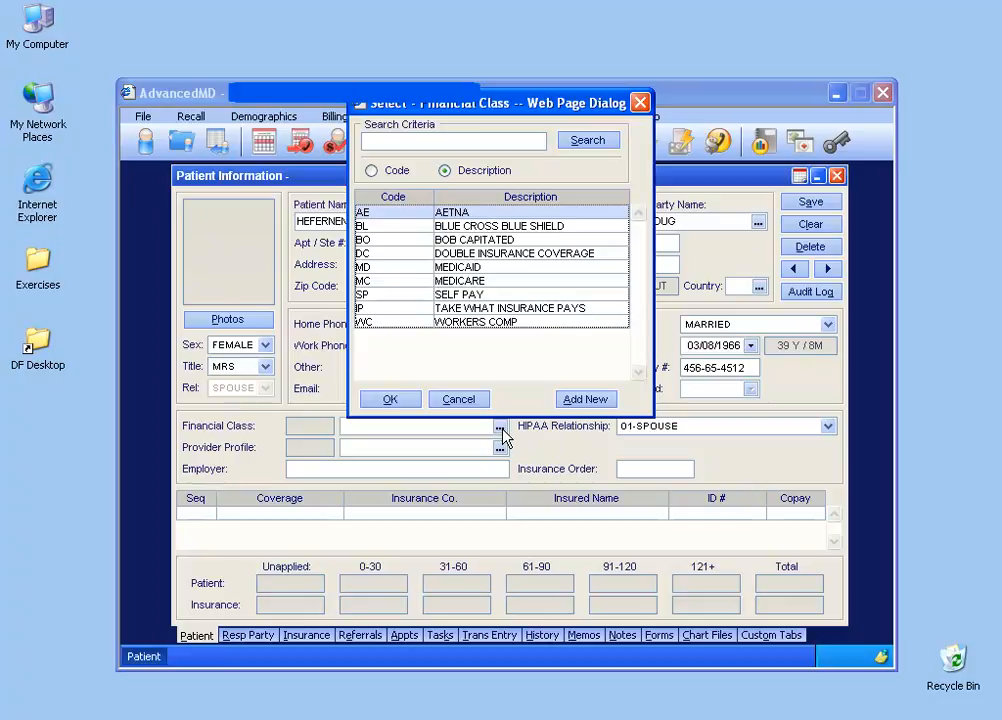
double_click(447, 281)
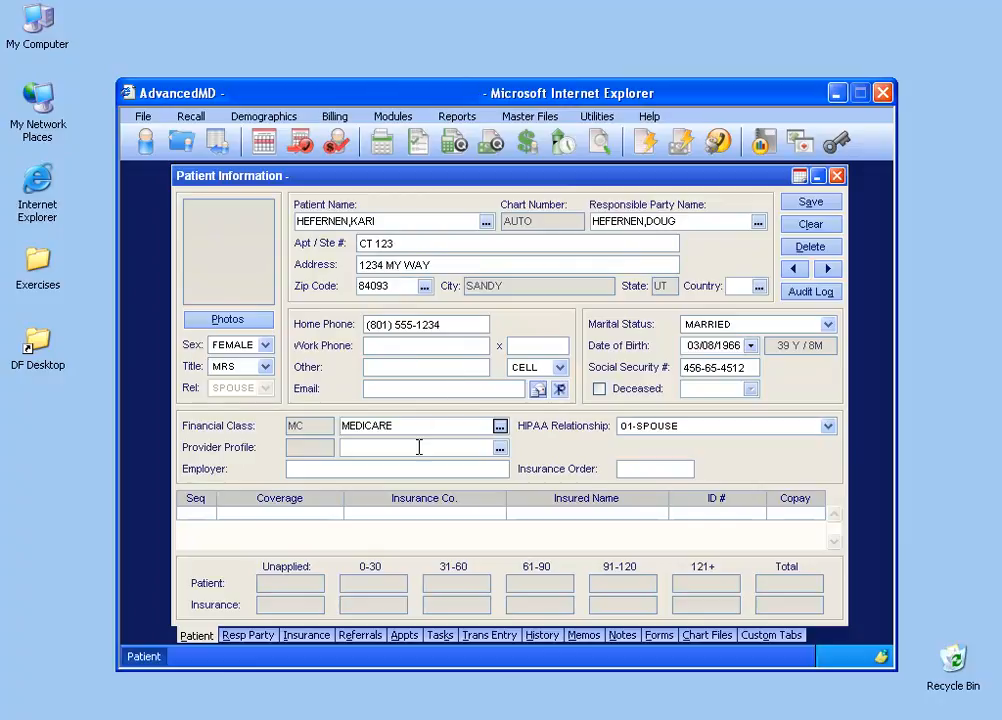
Step: Assign the practice doctor's provider profile and save the new patient record
left_click(499, 449)
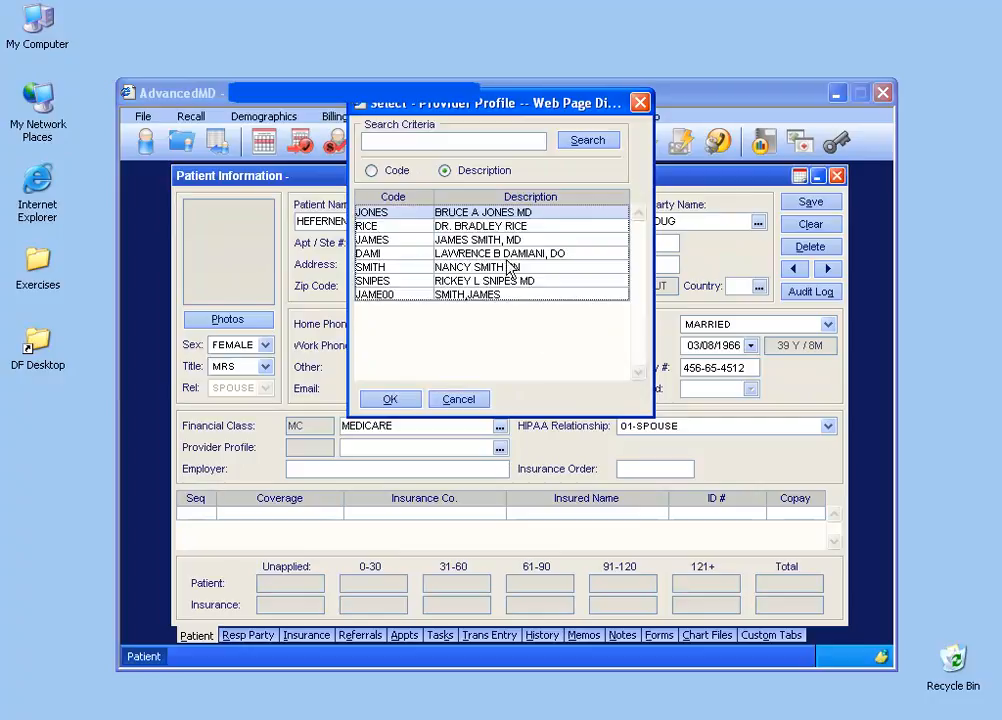
left_click(504, 227)
double_click(507, 232)
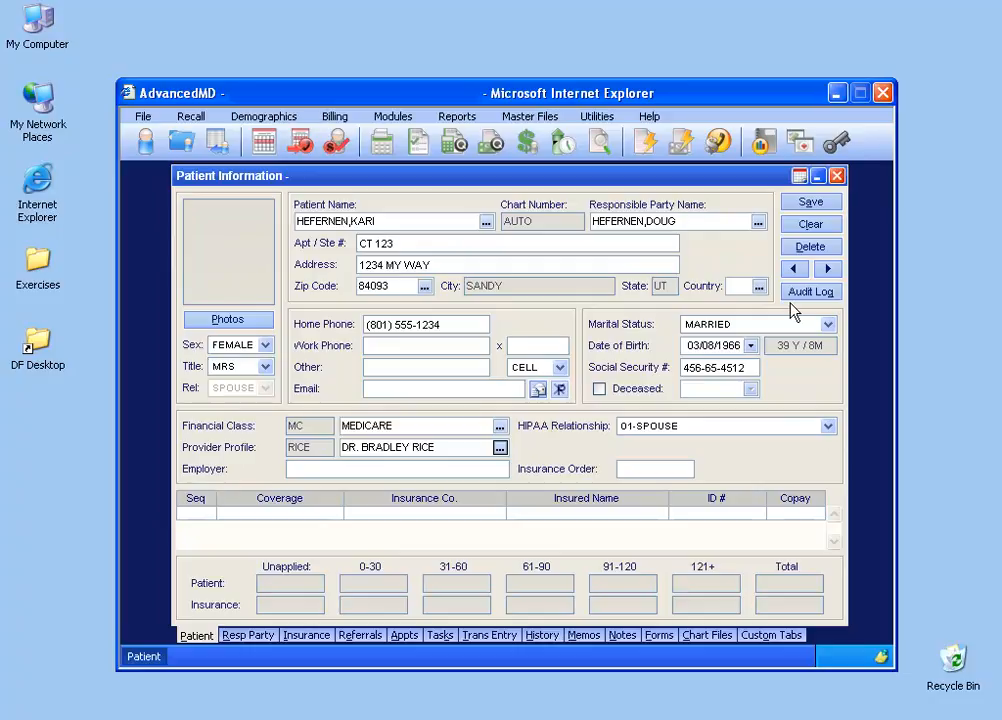
left_click(810, 202)
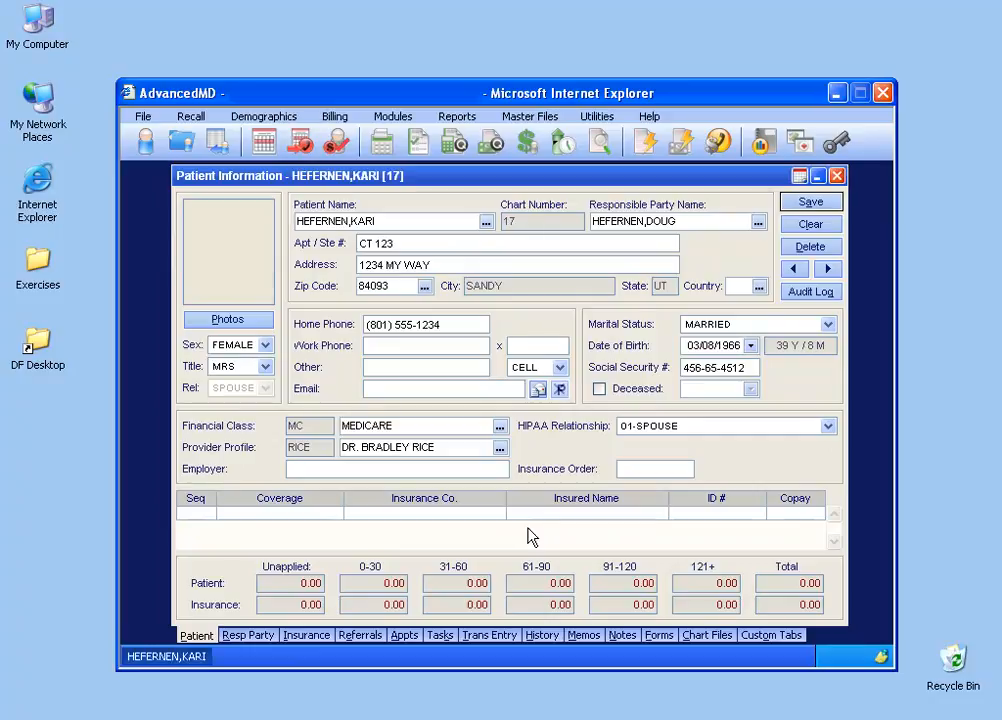
Step: Save the patient record again and dismiss the 'no changes to save' notice
left_click(811, 203)
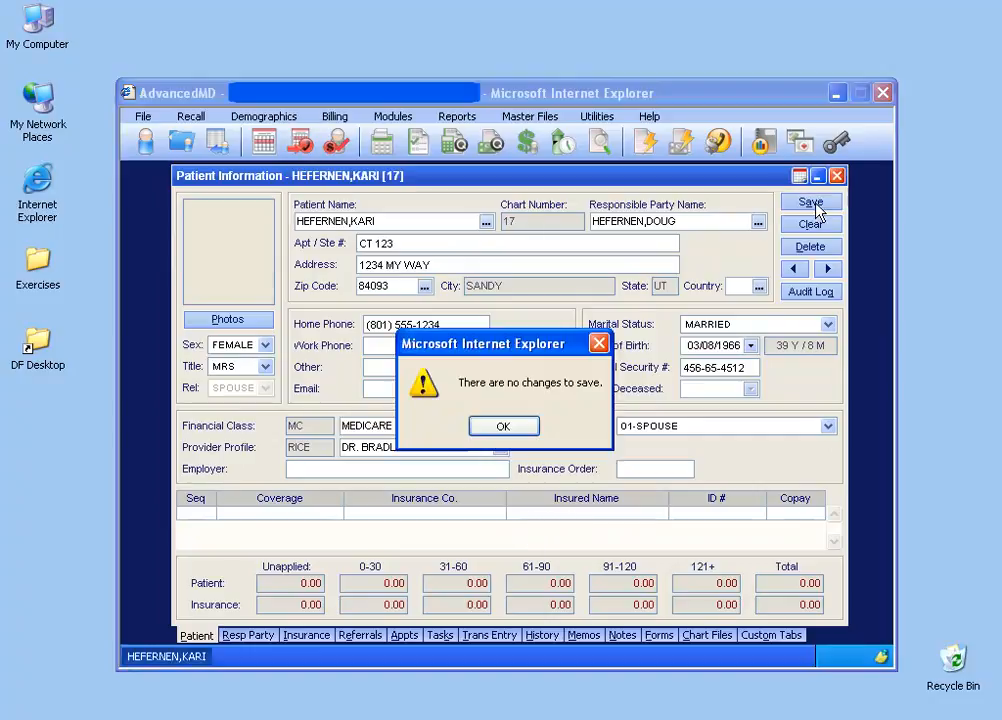
left_click(505, 427)
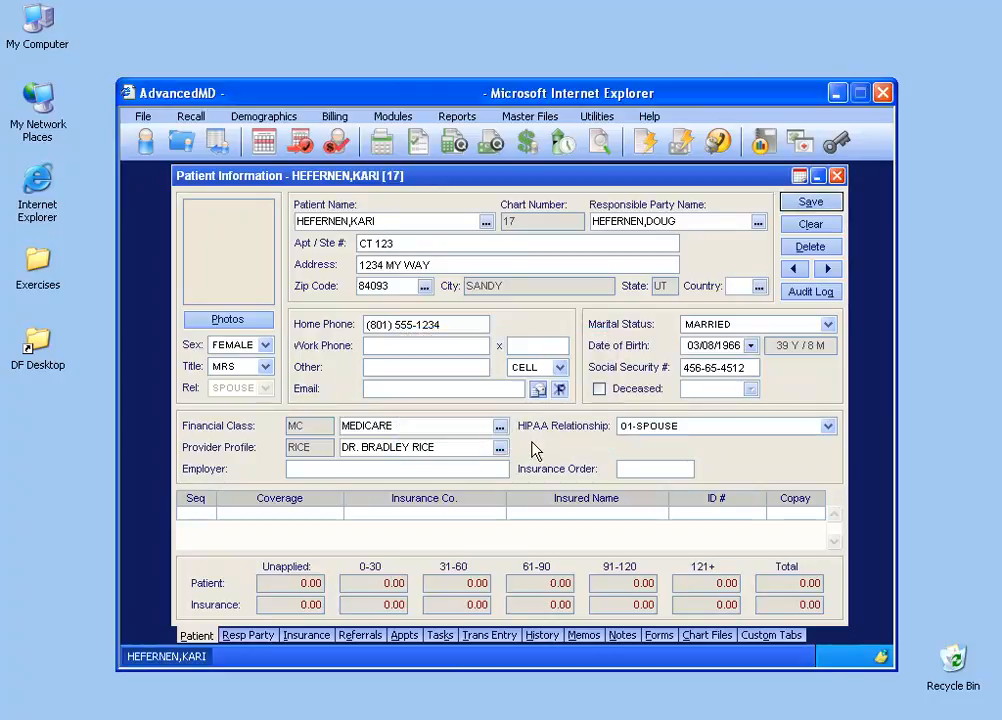